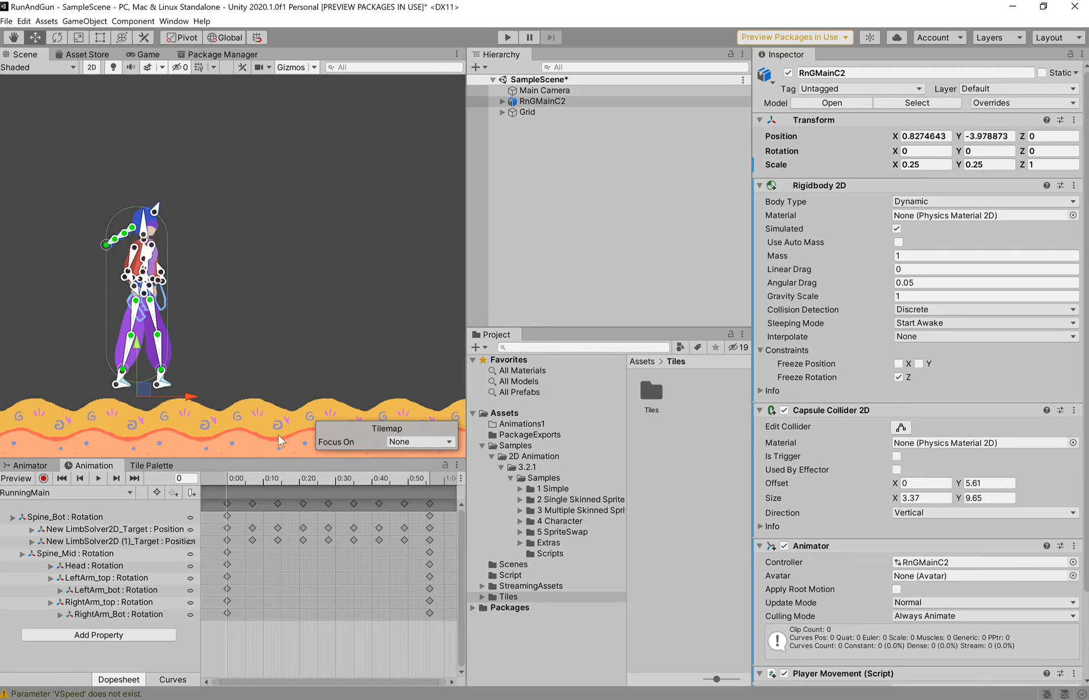
- Select the Assets folder in the Project window's folder tree to list its contents
{"action": "left_click", "coordinate": [511, 413]}
- Collapse the RnGMainC2 sprite asset and keep RunningMain as the active animation clip
{"action": "scroll", "coordinate": [709, 545], "scroll_direction": "down", "scroll_amount": 5}
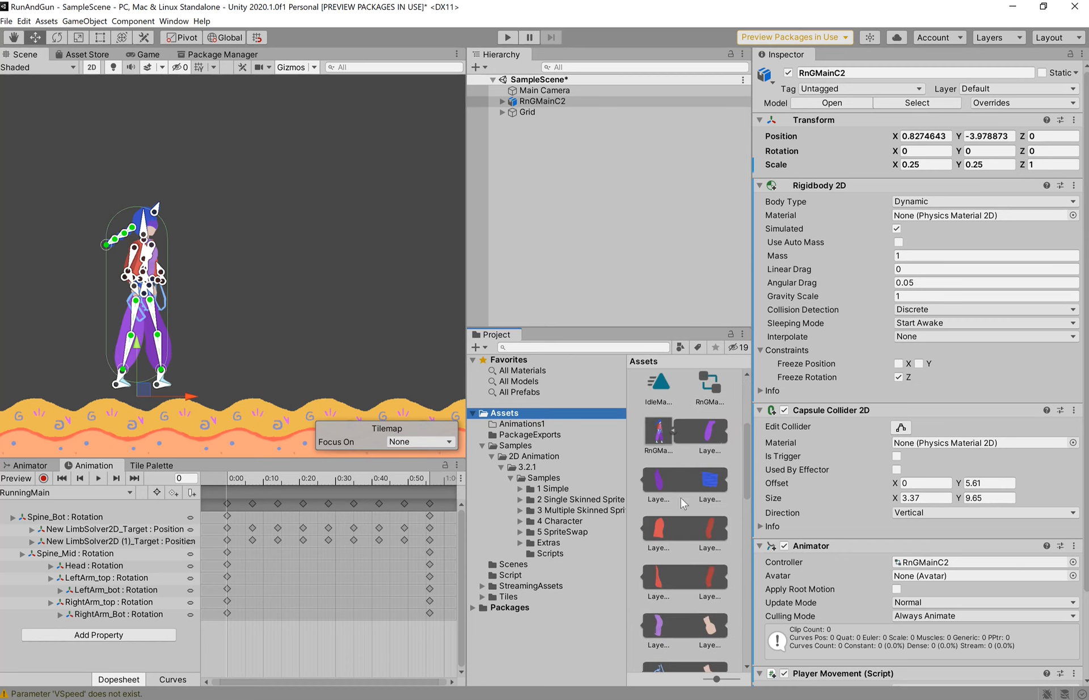
{"action": "left_click", "coordinate": [673, 431]}
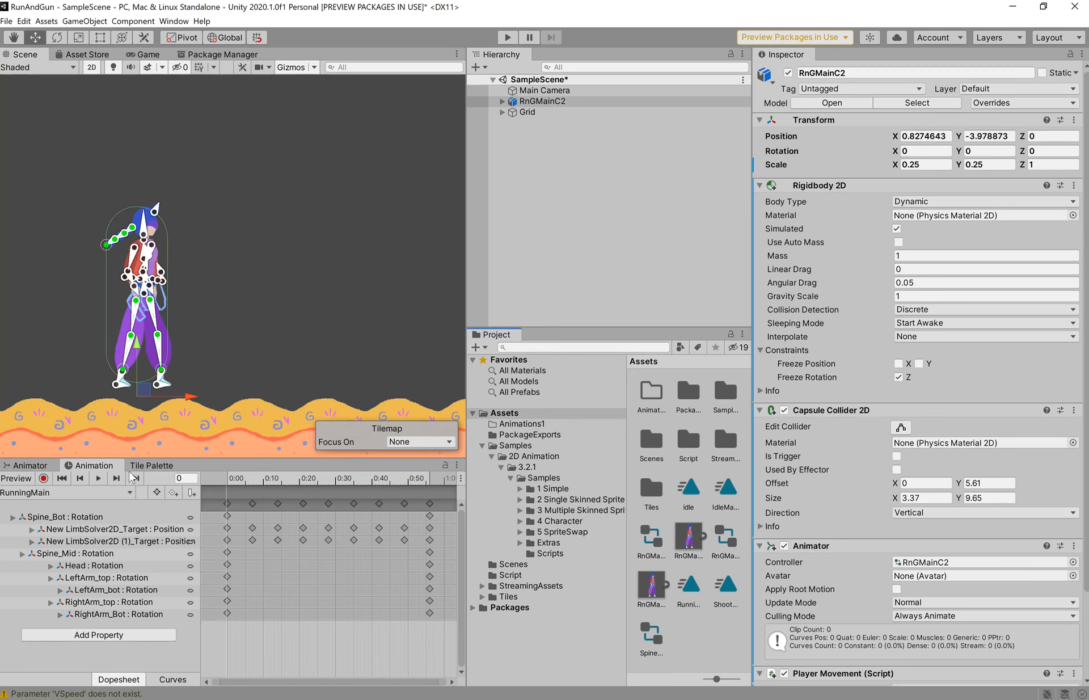
{"action": "left_click", "coordinate": [96, 494]}
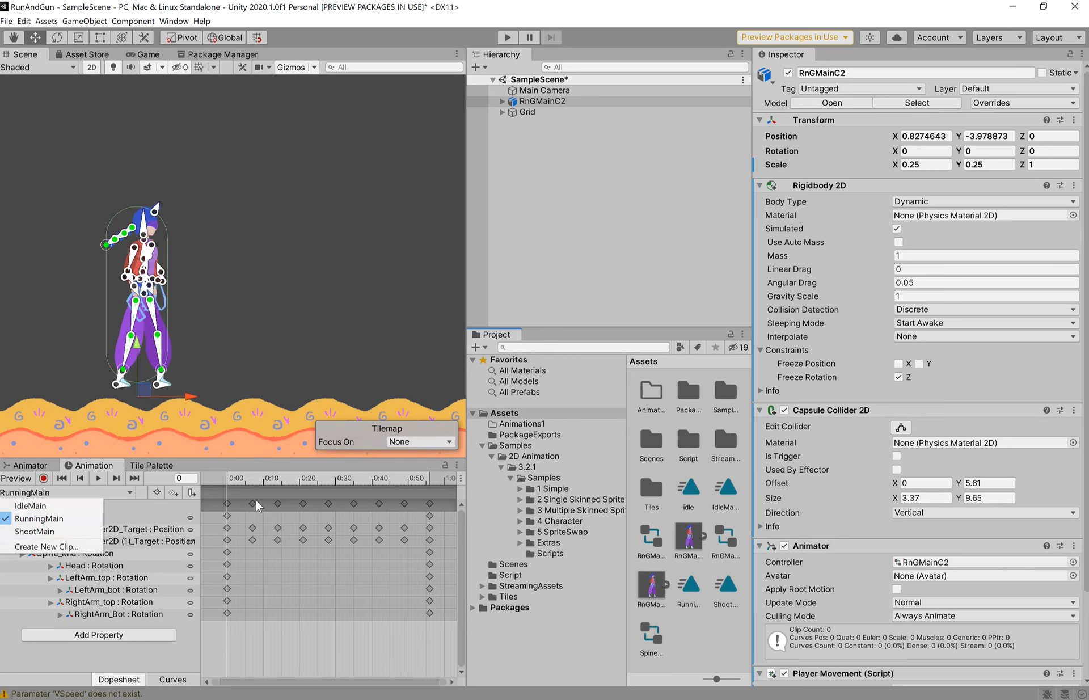
{"action": "left_click", "coordinate": [261, 479]}
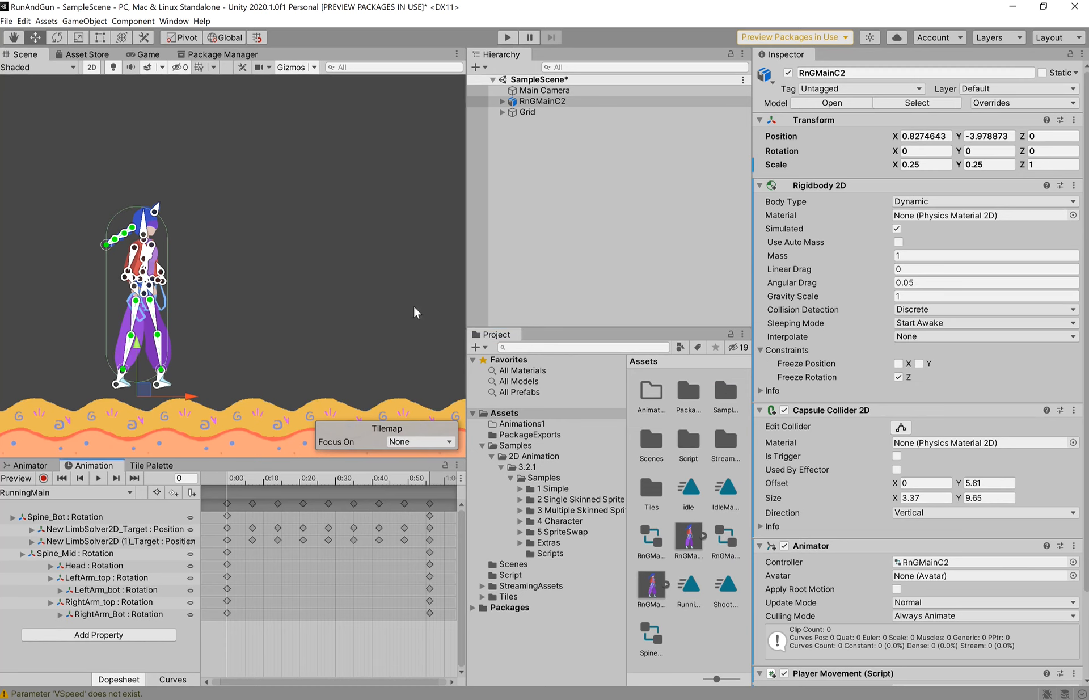
- Scrub RunningMain through frames 1–44 to check poses, then select the 0:35 limb-target keyframes
{"action": "left_click", "coordinate": [256, 478]}
{"action": "left_click_drag", "start_coordinate": [271, 480], "coordinate": [328, 480]}
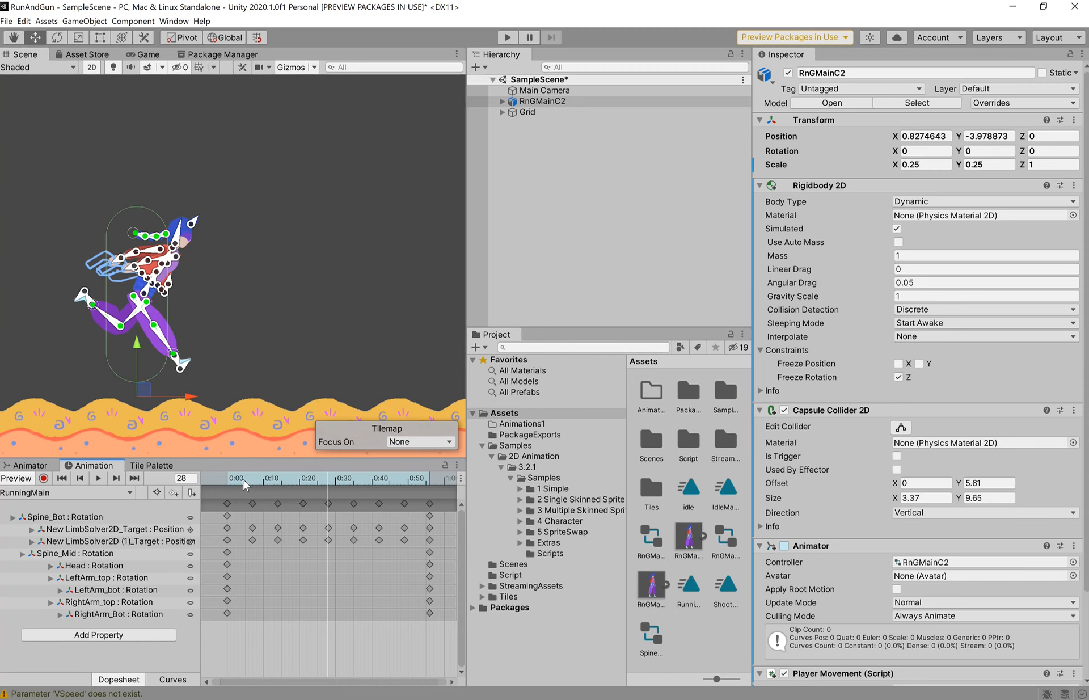
{"action": "left_click_drag", "start_coordinate": [231, 478], "coordinate": [327, 481]}
{"action": "left_click", "coordinate": [304, 477]}
{"action": "mouse_move", "coordinate": [302, 478]}
{"action": "left_mouse_down"}
{"action": "mouse_move", "coordinate": [269, 477]}
{"action": "mouse_move", "coordinate": [301, 477]}
{"action": "left_mouse_up"}
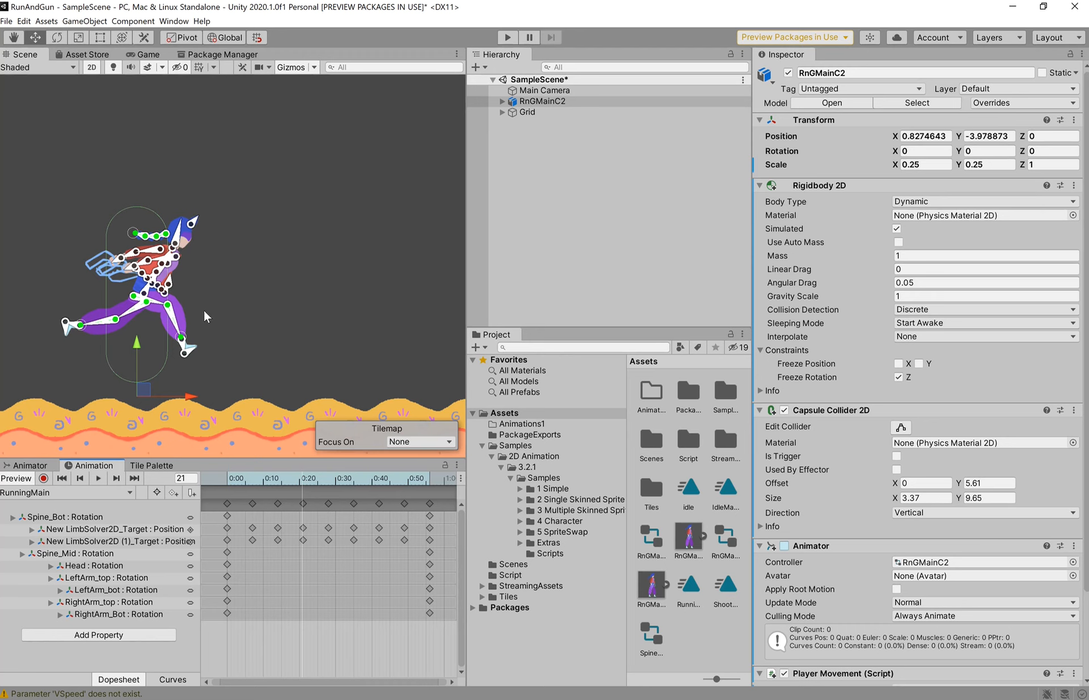
{"action": "left_click", "coordinate": [328, 481]}
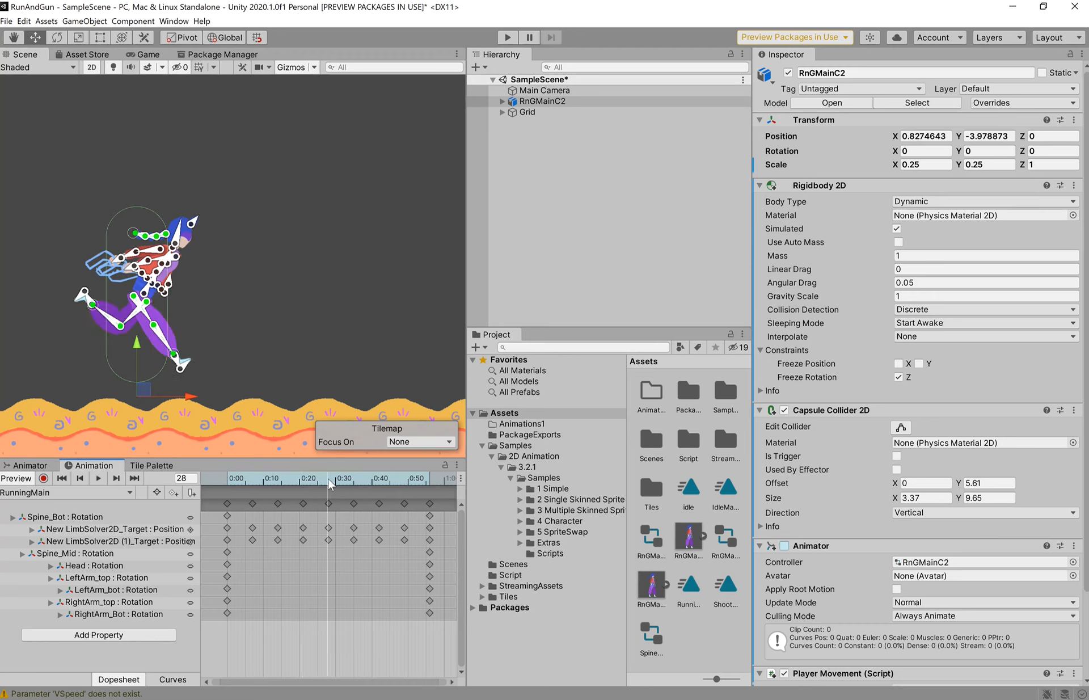
{"action": "mouse_move", "coordinate": [328, 479]}
{"action": "left_mouse_down"}
{"action": "mouse_move", "coordinate": [227, 480]}
{"action": "mouse_move", "coordinate": [331, 481]}
{"action": "left_mouse_up"}
{"action": "left_click", "coordinate": [353, 503]}
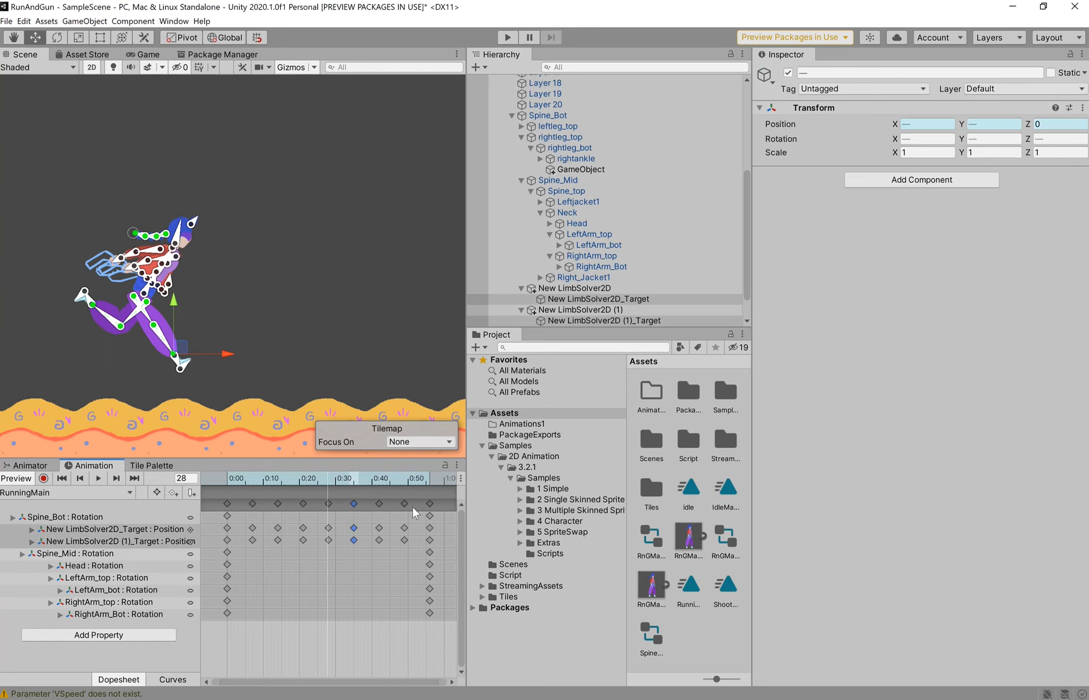
- Select the 0:35–1:00 dopesheet keyframes, then clear the selection without changing them
{"action": "left_click", "coordinate": [439, 507]}
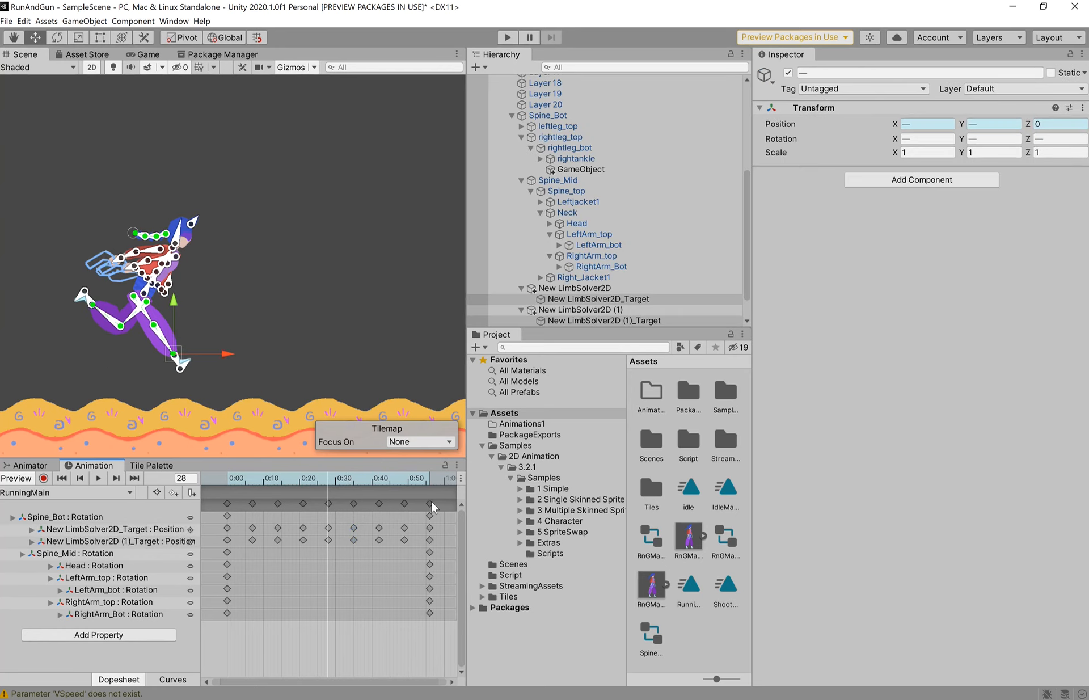
{"action": "left_click", "coordinate": [353, 503]}
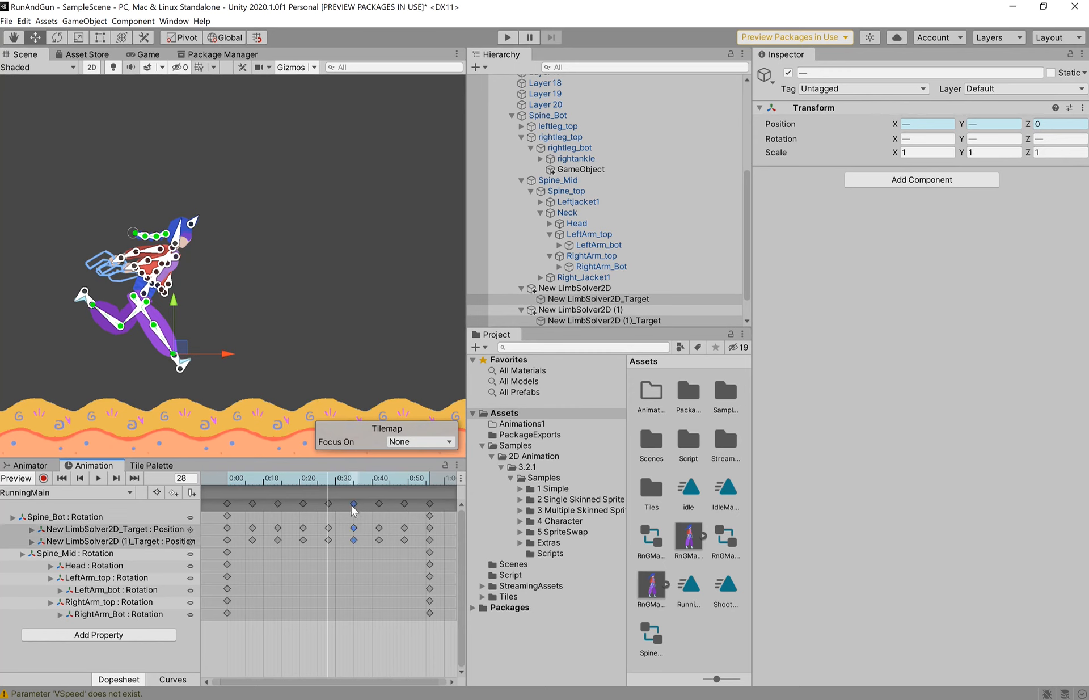
{"action": "left_click", "coordinate": [429, 504], "text": "shift"}
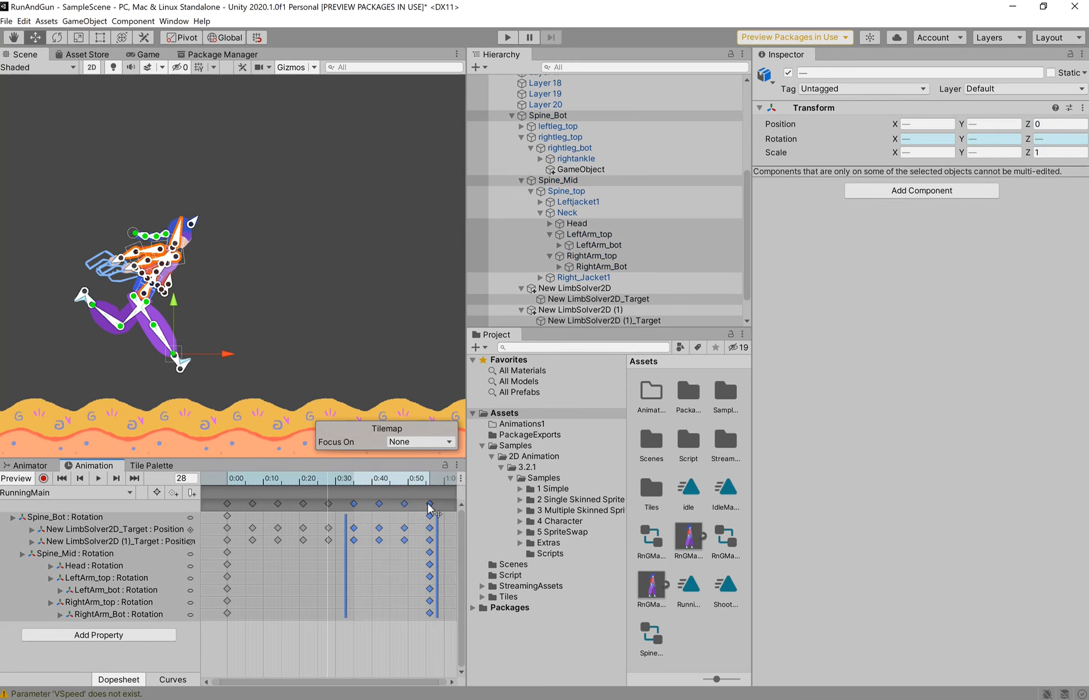
{"action": "left_click", "coordinate": [294, 574]}
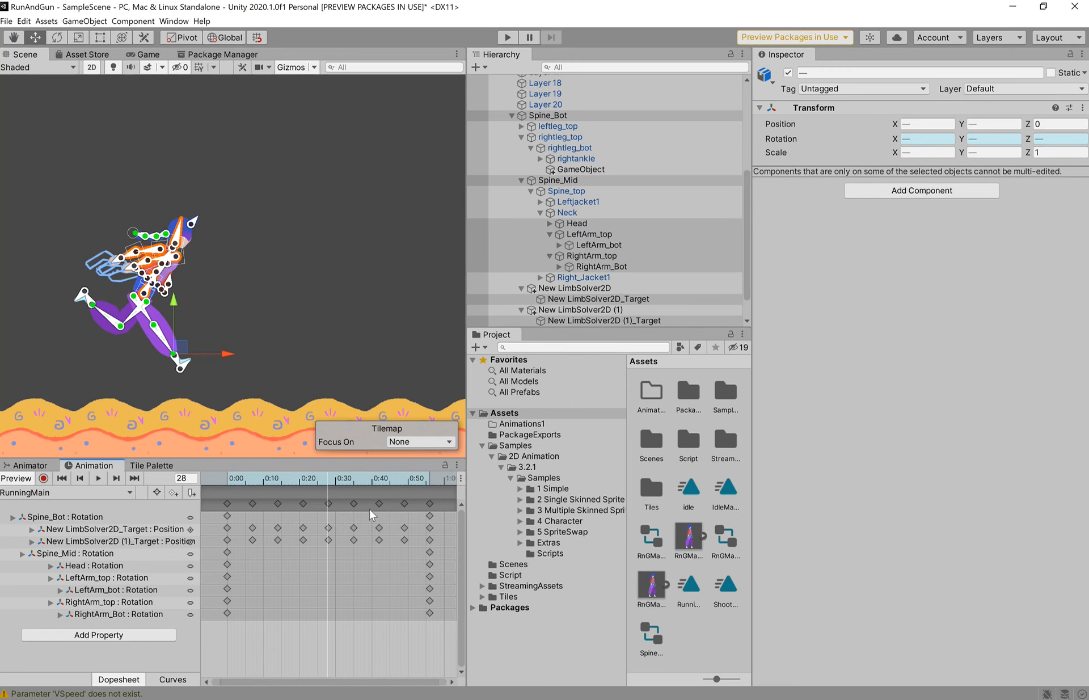
- Select the RnGMainC2 character object in the Hierarchy and collapse its children
{"action": "scroll", "coordinate": [553, 233], "scroll_direction": "up", "scroll_amount": 6}
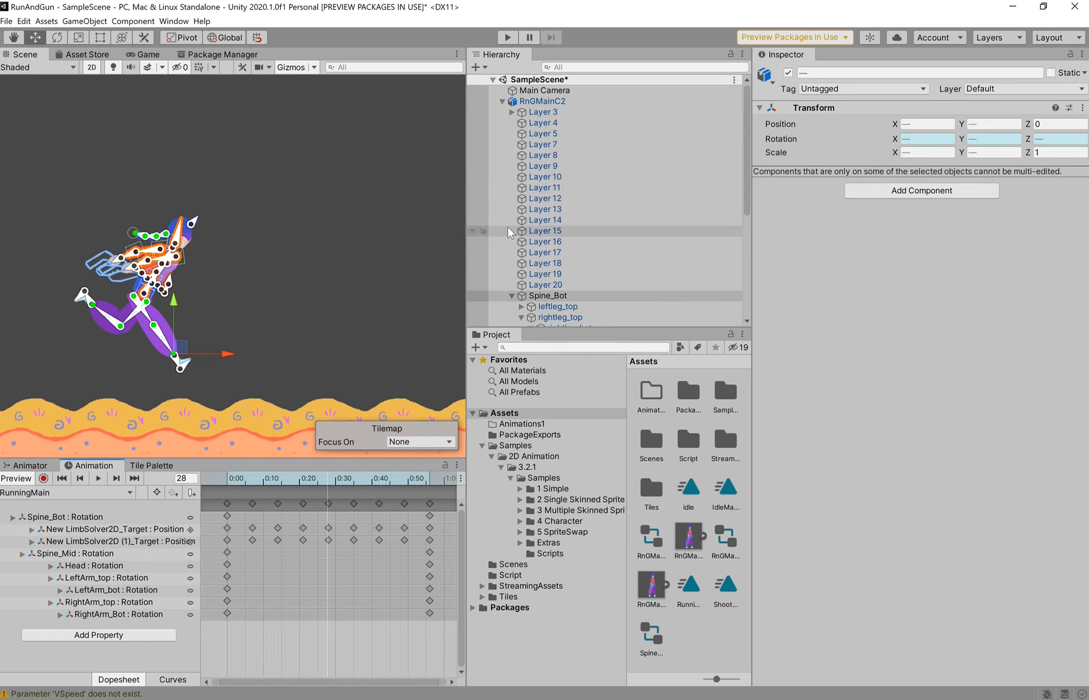
{"action": "left_click", "coordinate": [523, 102]}
{"action": "left_click", "coordinate": [502, 102]}
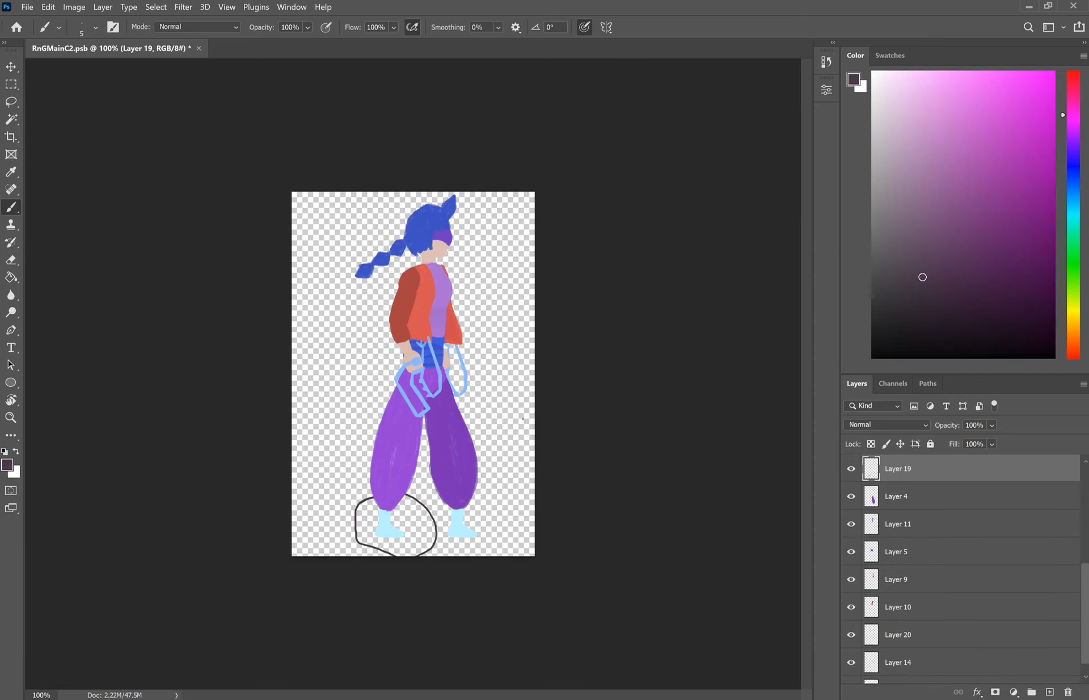
- Undo the dark arrow strokes drawn beside the character's trouser leg
{"action": "left_click_drag", "start_coordinate": [515, 411], "coordinate": [467, 441]}
{"action": "key", "text": "ctrl+z"}
{"action": "key", "text": "ctrl+z"}
{"action": "key", "text": "ctrl+z"}
{"action": "key", "text": "ctrl+z"}
{"action": "scroll", "coordinate": [951, 525], "scroll_direction": "down", "scroll_amount": 1}
{"action": "scroll", "coordinate": [952, 523], "scroll_direction": "up", "scroll_amount": 4}
{"action": "scroll", "coordinate": [916, 533], "scroll_direction": "down", "scroll_amount": 1}
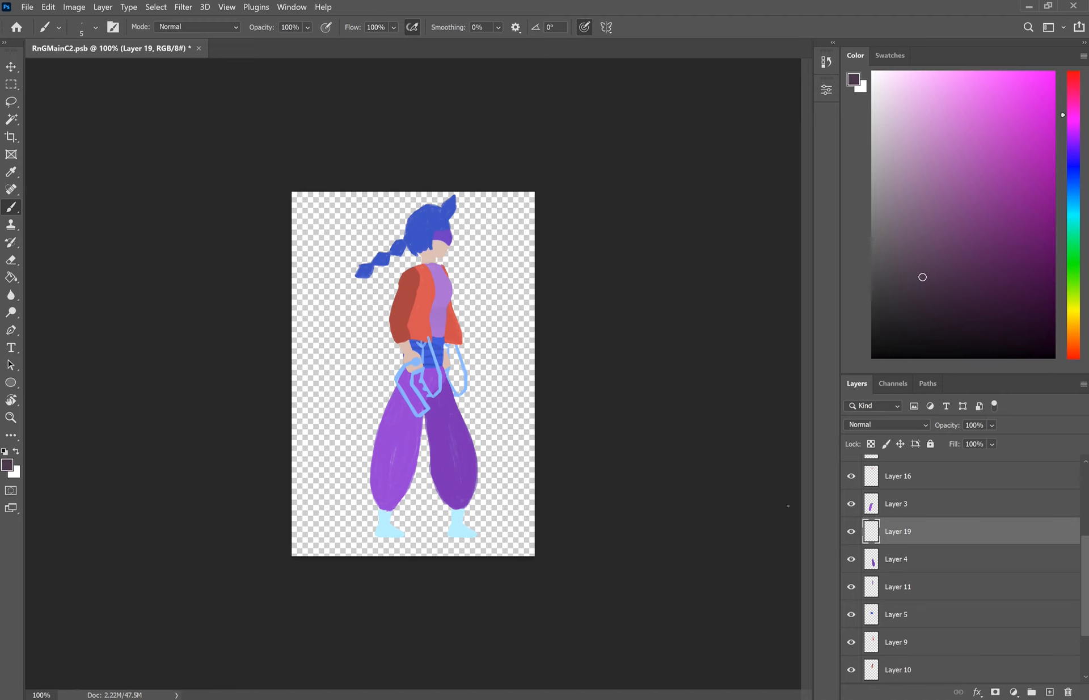
- Hide and reshow Layer 19 to inspect it, then quit Photoshop
{"action": "left_click", "coordinate": [851, 531]}
{"action": "left_click", "coordinate": [851, 532]}
{"action": "scroll", "coordinate": [935, 536], "scroll_direction": "down", "scroll_amount": 1}
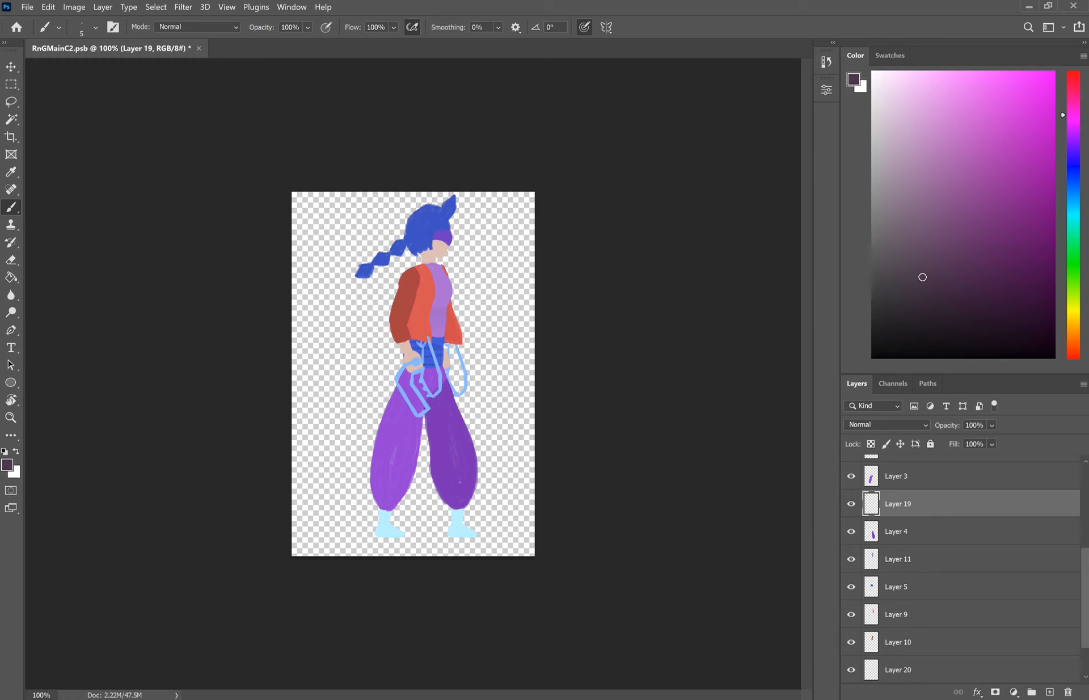
{"action": "scroll", "coordinate": [976, 560], "scroll_direction": "down", "scroll_amount": 2}
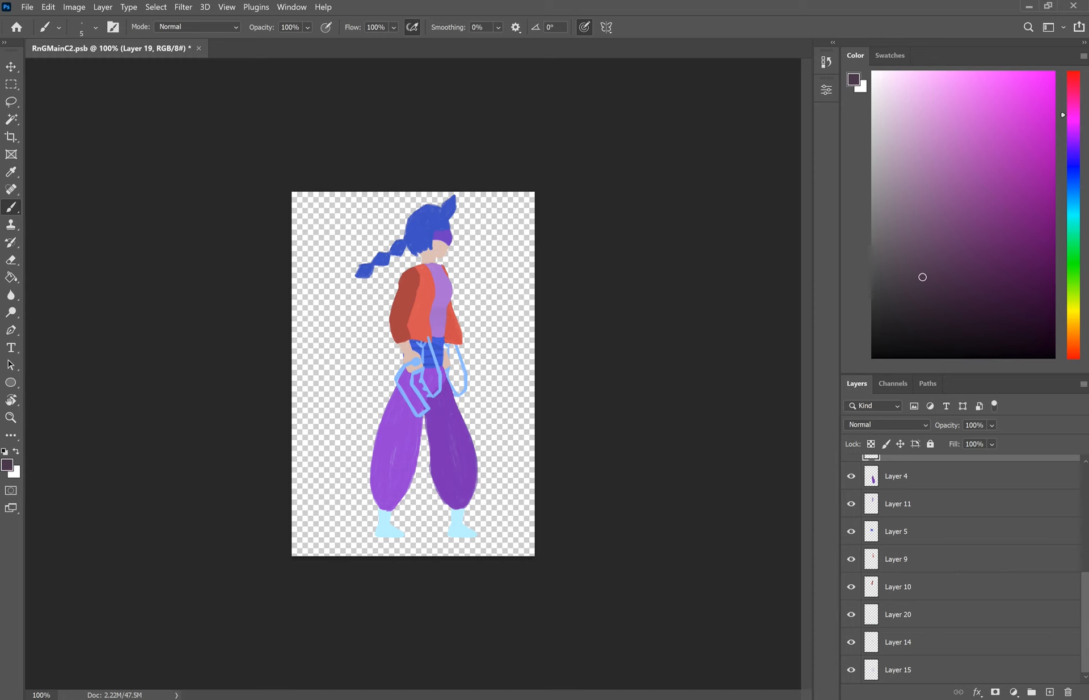
{"action": "left_click", "coordinate": [1073, 7]}
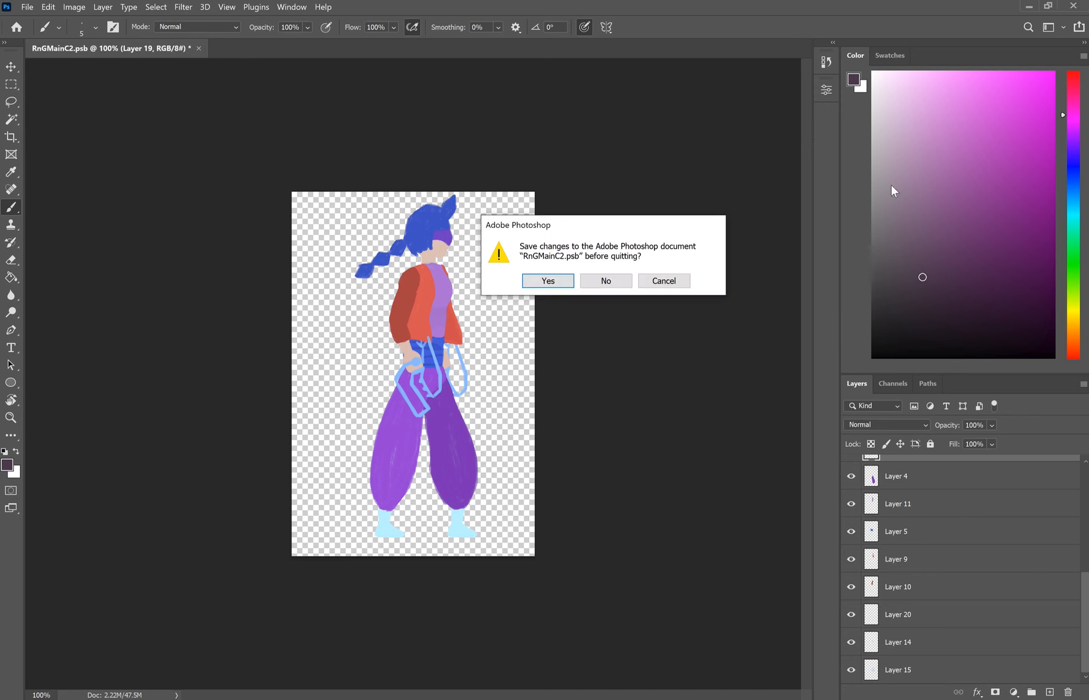
- Discard the artwork changes and browse Unity's Assets, Script and Scenes folders
{"action": "left_click", "coordinate": [605, 279]}
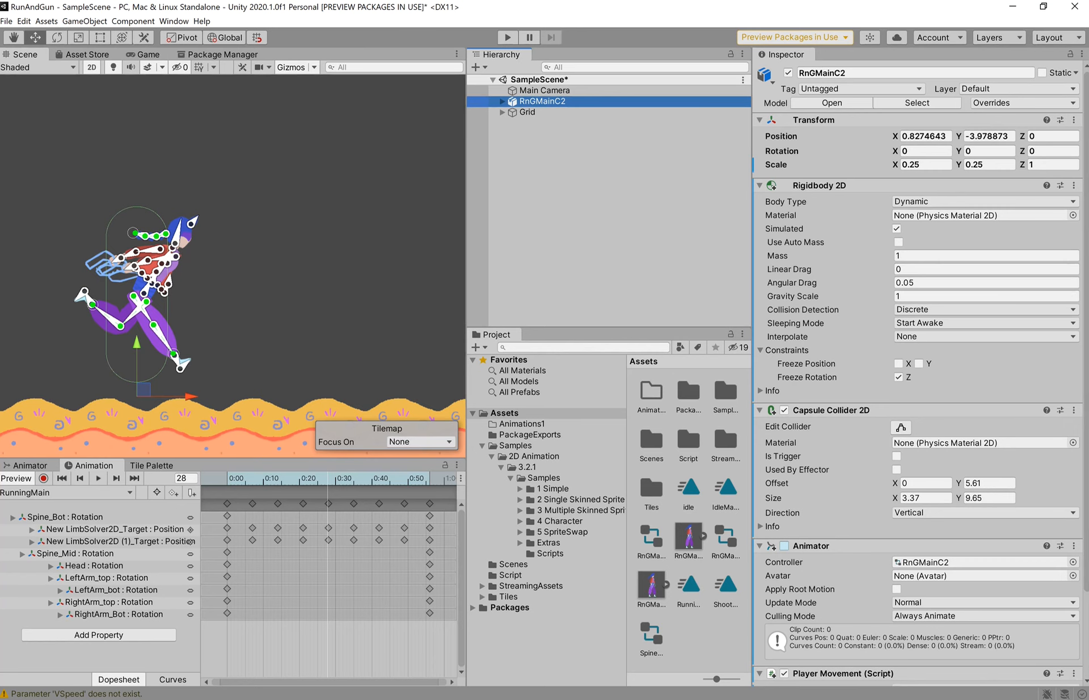
{"action": "left_click", "coordinate": [545, 413]}
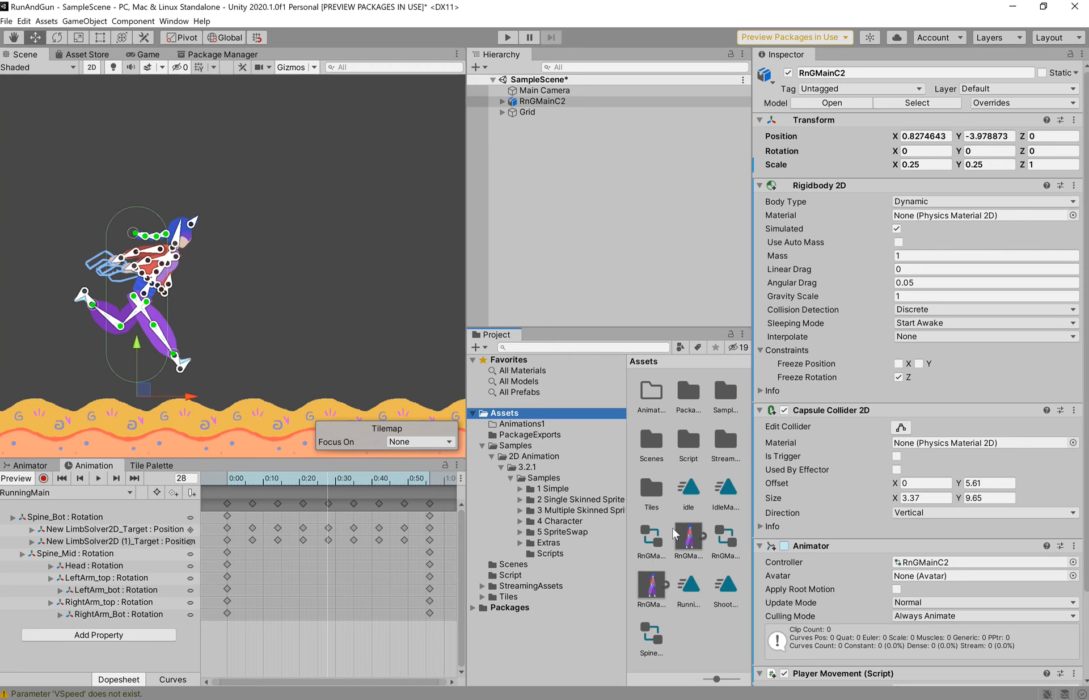
{"action": "left_click", "coordinate": [688, 442]}
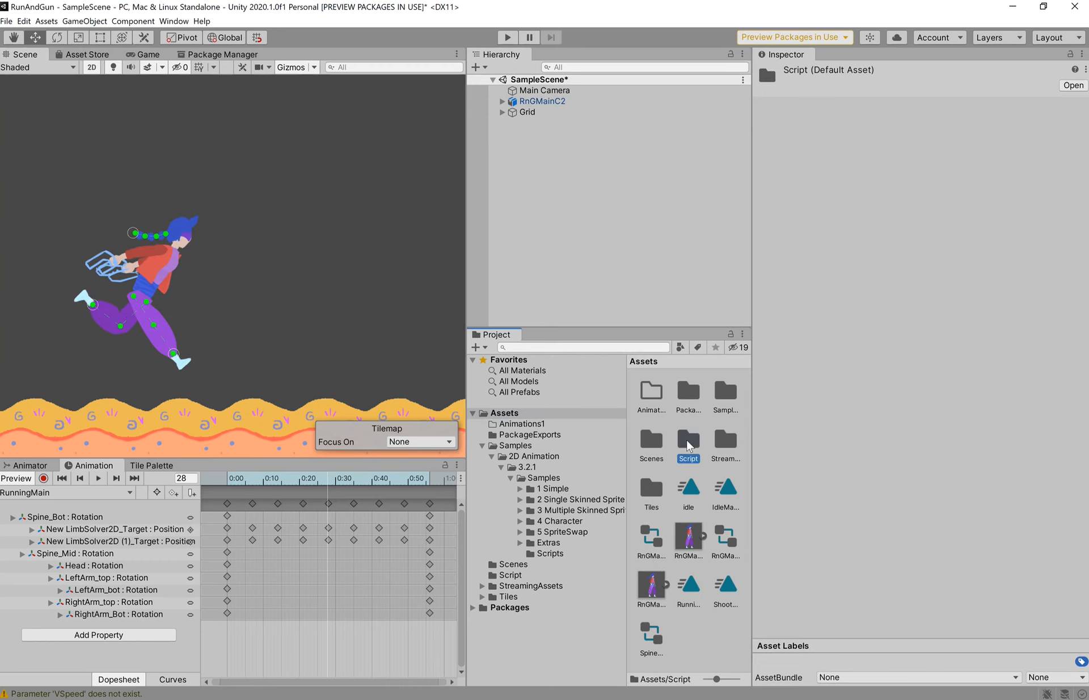
{"action": "double_click", "coordinate": [652, 442]}
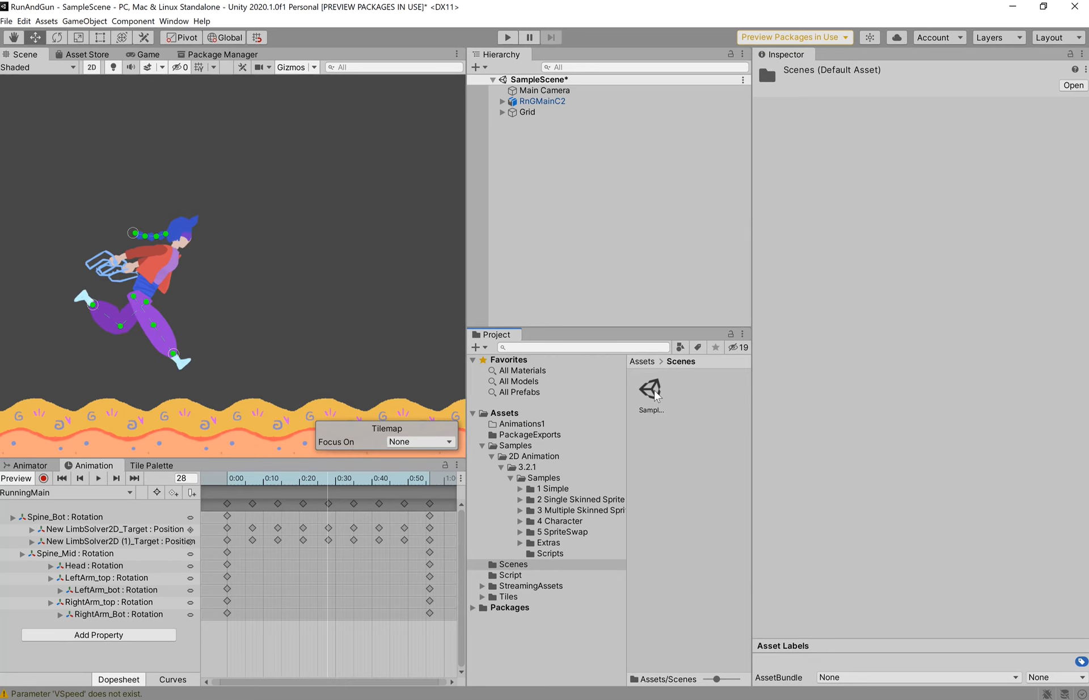
{"action": "left_click", "coordinate": [517, 414]}
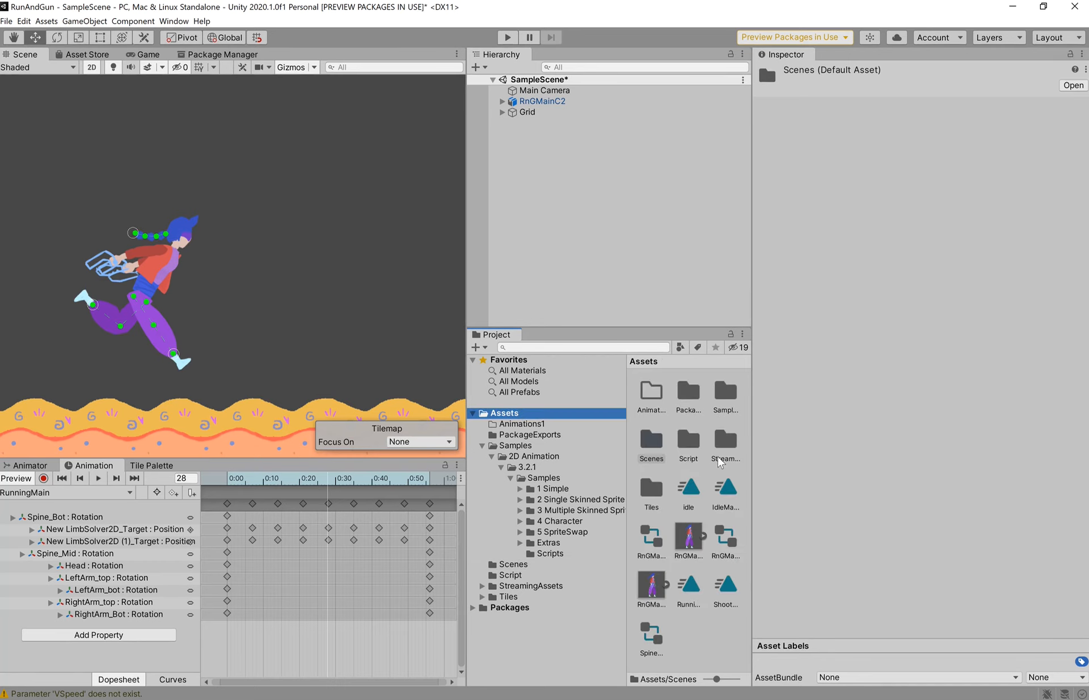
- Open PackageExports and briefly reveal the Rn G Exp V2.1 package in File Explorer
{"action": "left_click", "coordinate": [690, 402]}
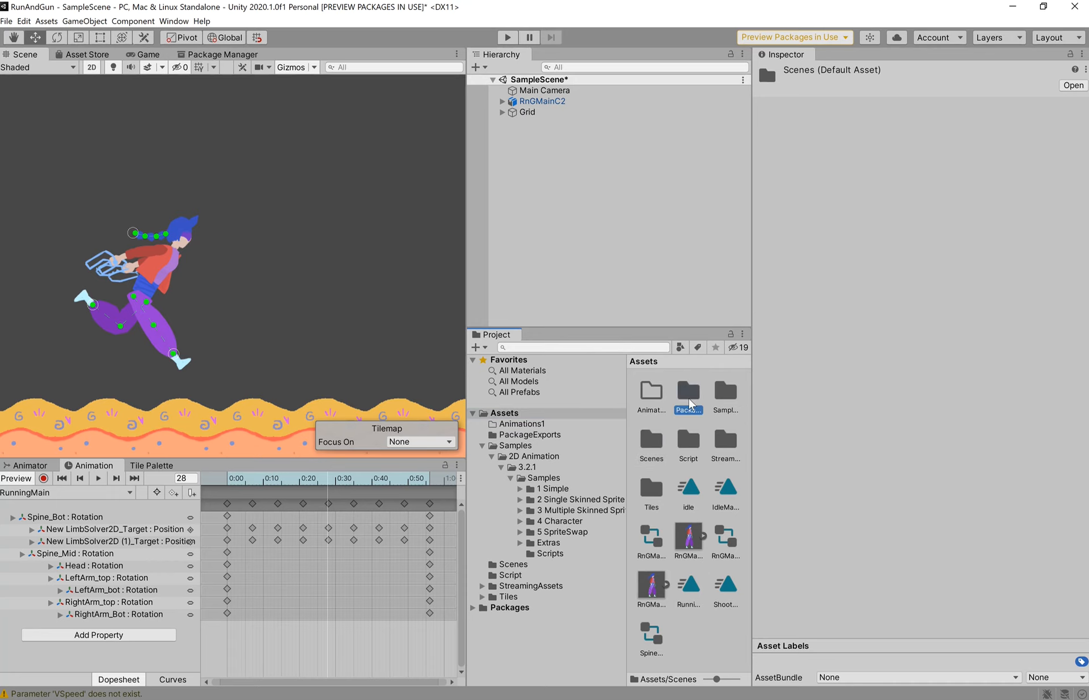
{"action": "double_click", "coordinate": [690, 401]}
{"action": "right_click", "coordinate": [654, 400]}
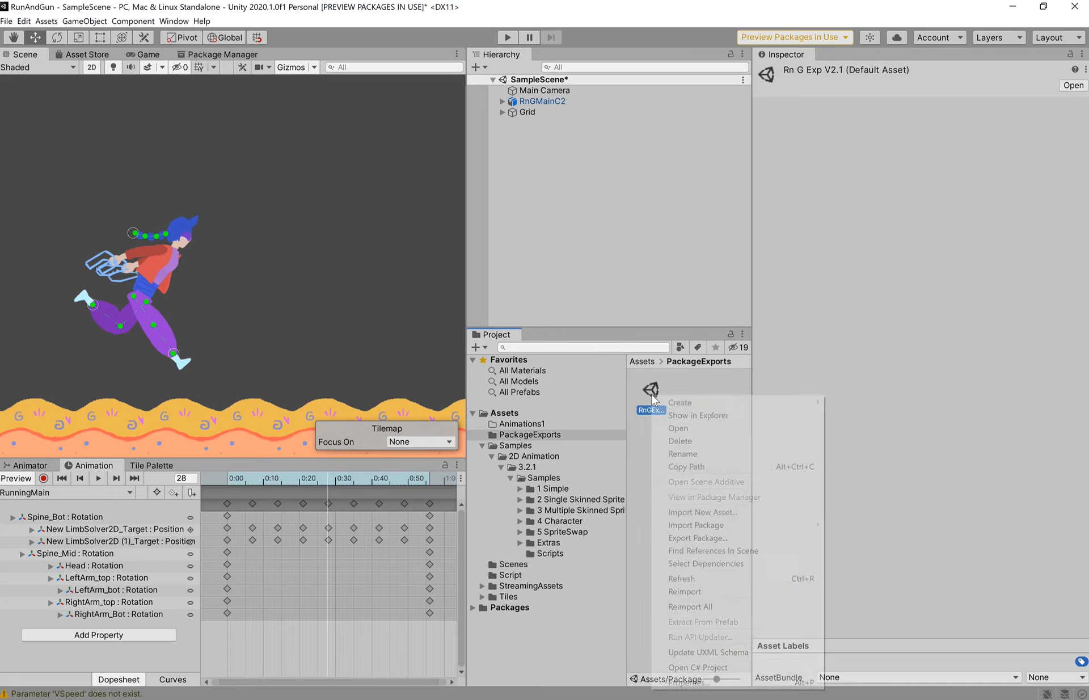
{"action": "left_click", "coordinate": [752, 416]}
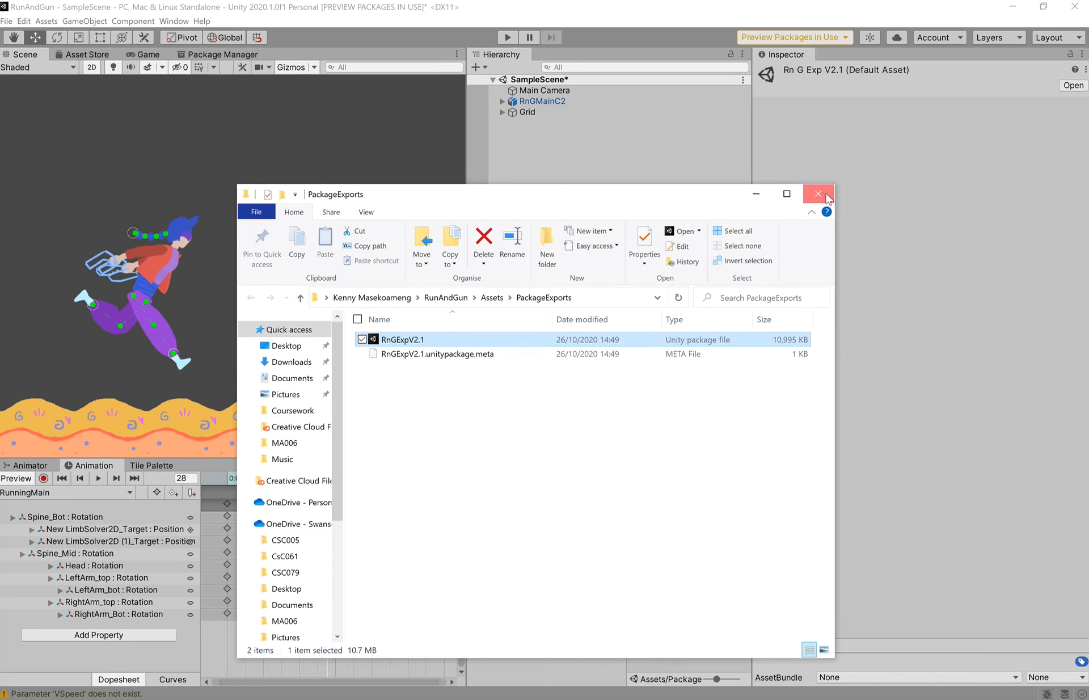
{"action": "left_click", "coordinate": [826, 193]}
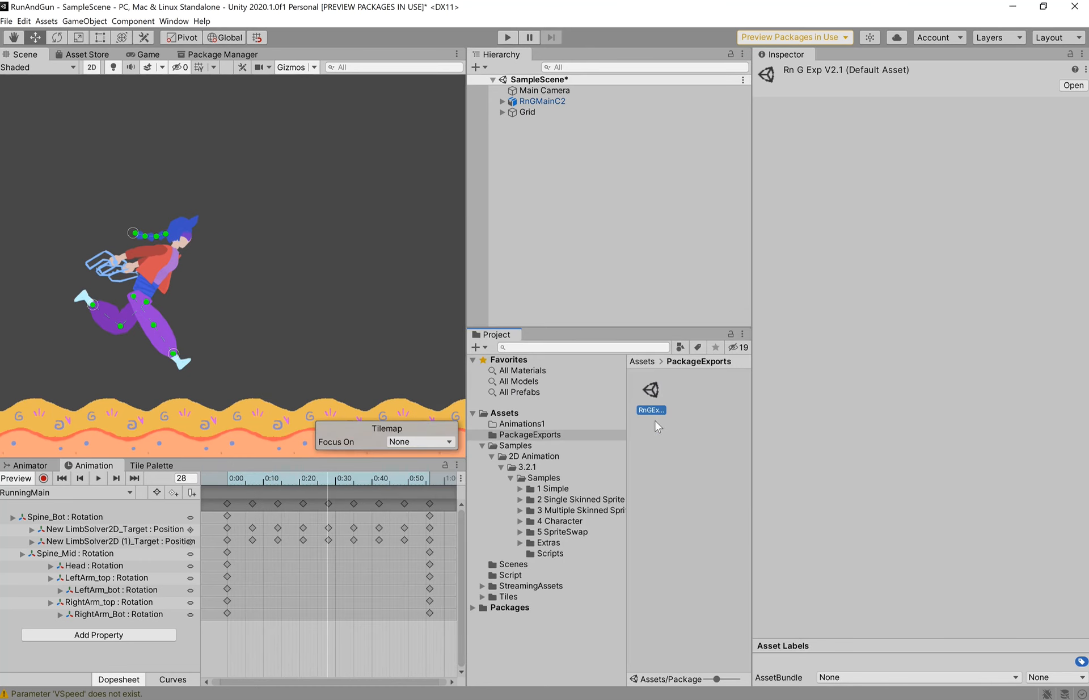
- Reveal the package in File Explorer and navigate up to the user's home folder
{"action": "right_click", "coordinate": [647, 397]}
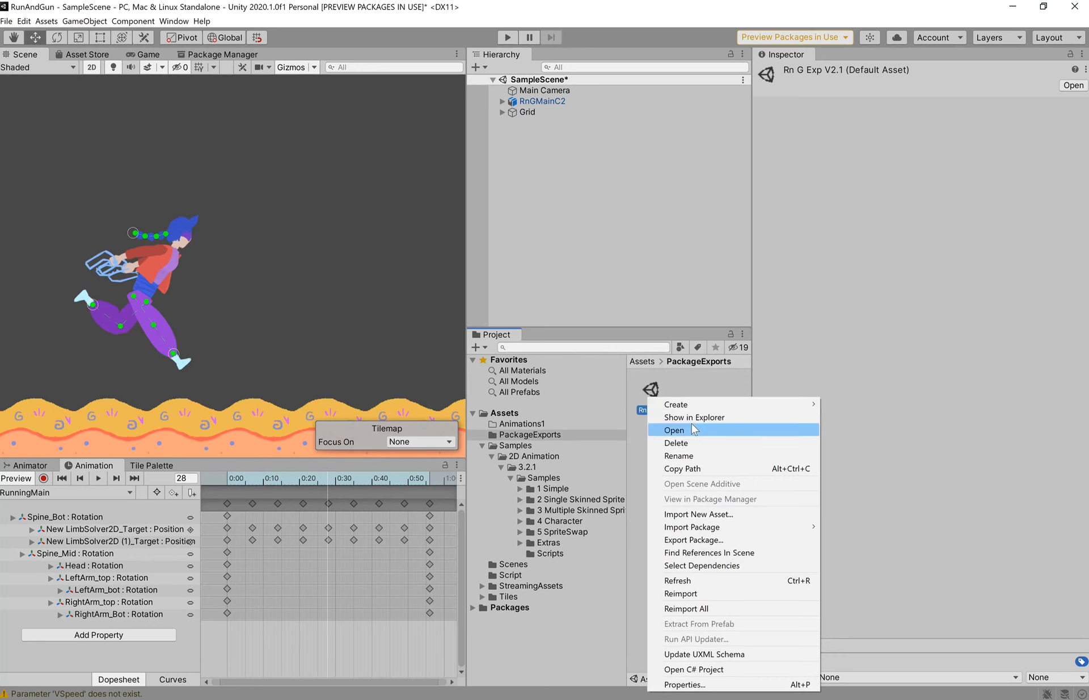
{"action": "left_click", "coordinate": [696, 418]}
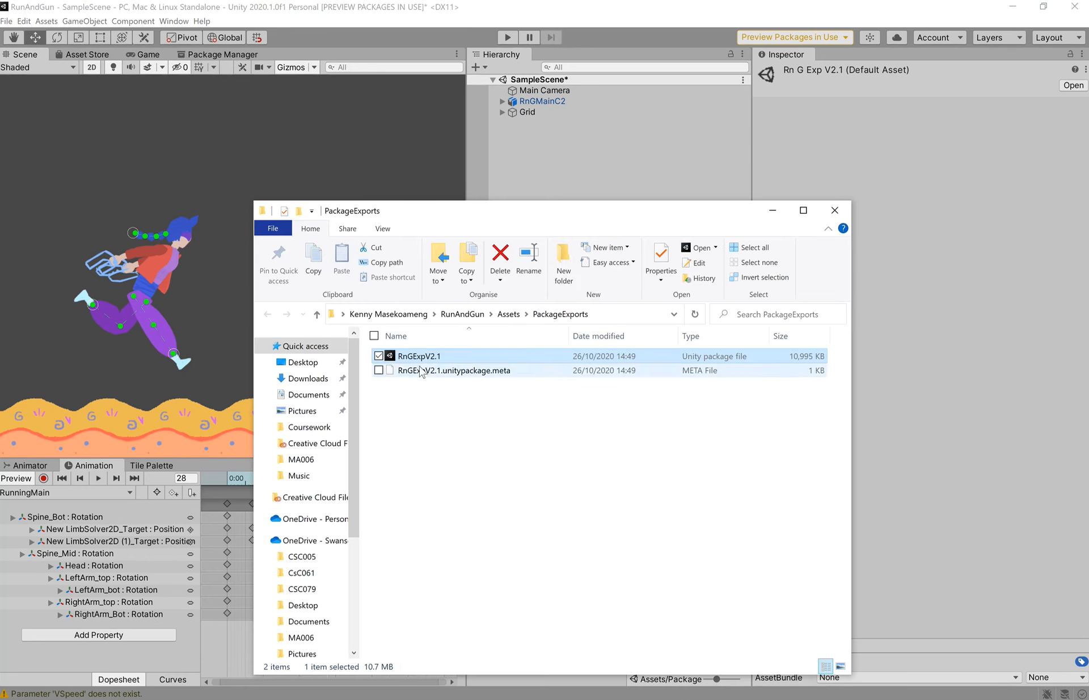
{"action": "left_click", "coordinate": [509, 315]}
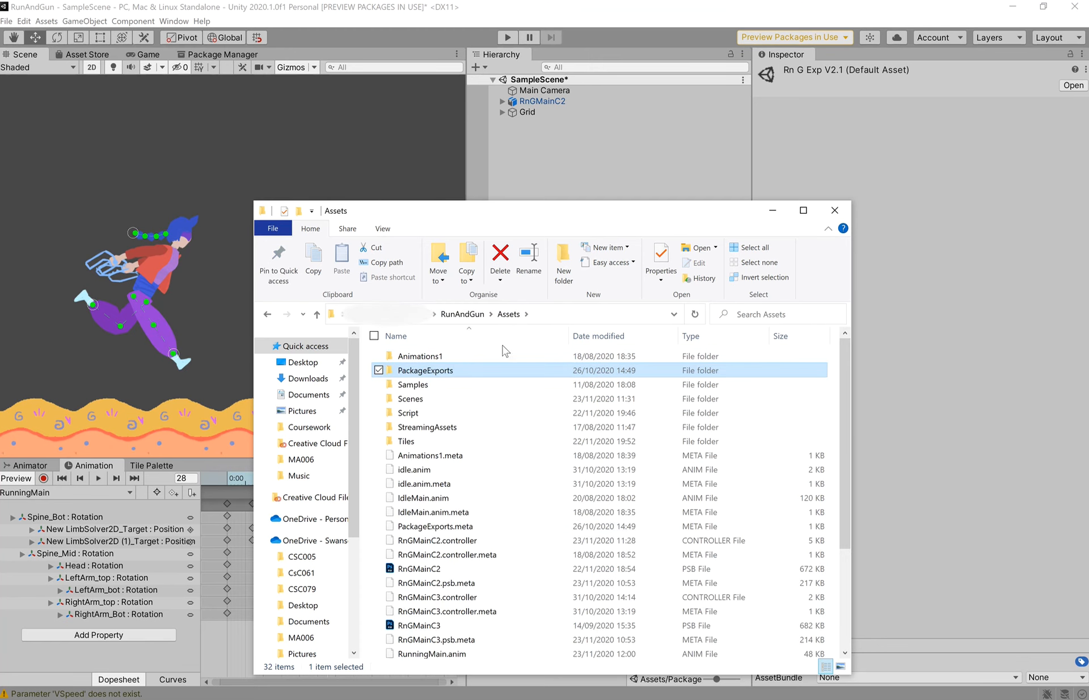
{"action": "left_click", "coordinate": [460, 315]}
{"action": "left_click", "coordinate": [406, 315]}
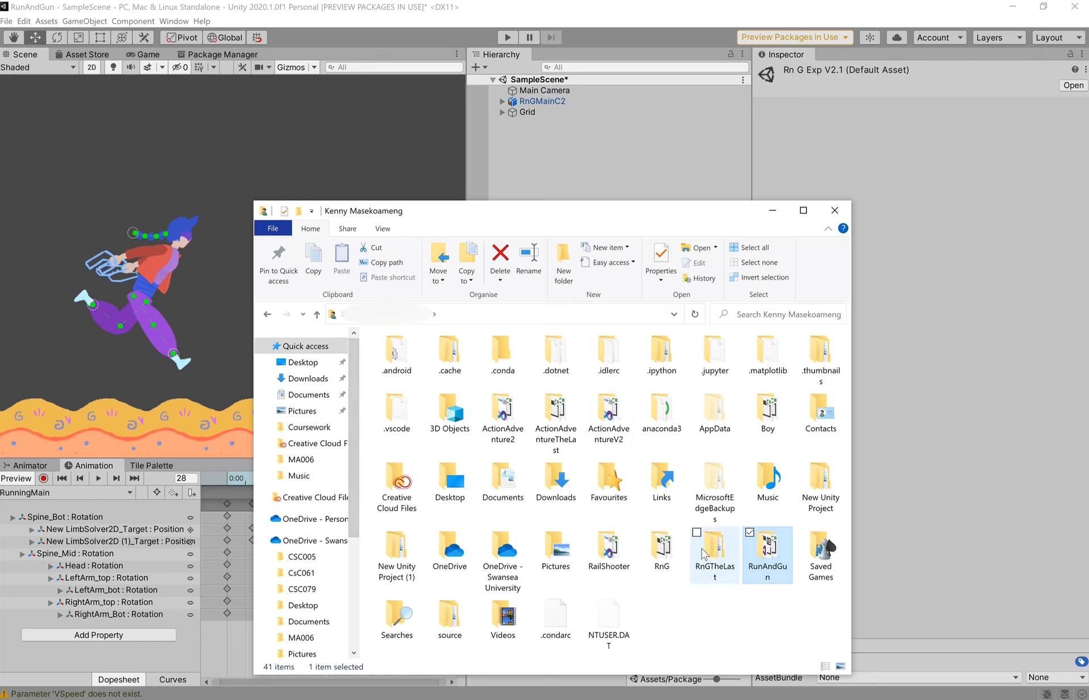
- Open the older RnG project folder, move Explorer beside Unity, and select Assets
{"action": "double_click", "coordinate": [668, 554]}
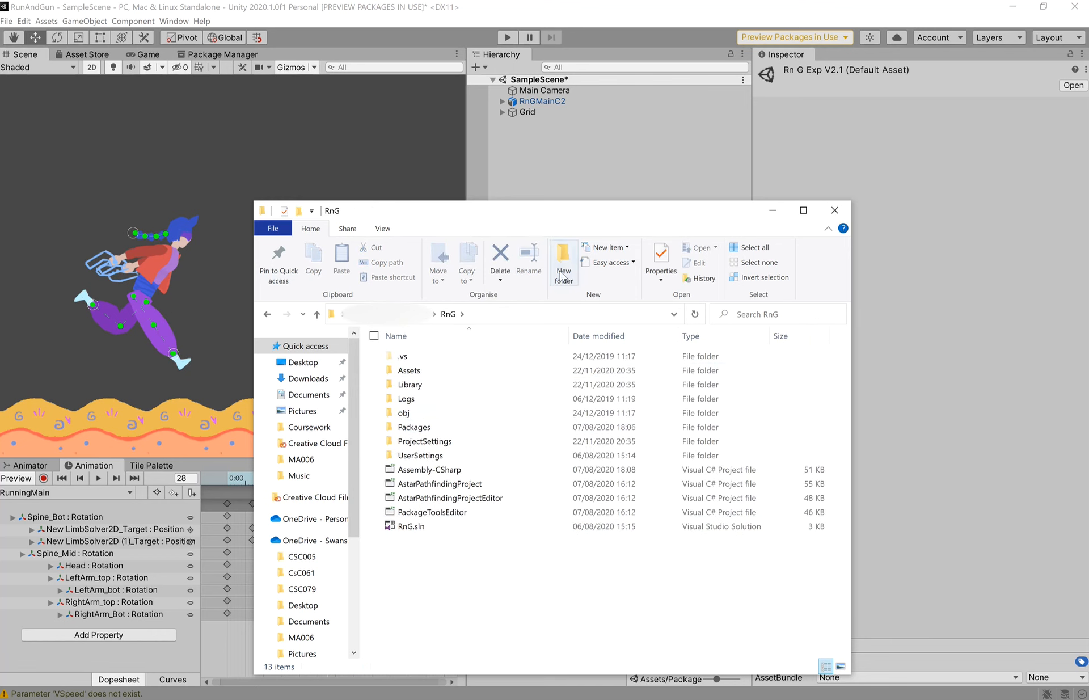
{"action": "left_click_drag", "start_coordinate": [569, 209], "coordinate": [853, 151]}
{"action": "left_click", "coordinate": [701, 311]}
- Open RnG's Assets > Scripts folder with its 24 scripts and select TrackerBullet
{"action": "double_click", "coordinate": [701, 310]}
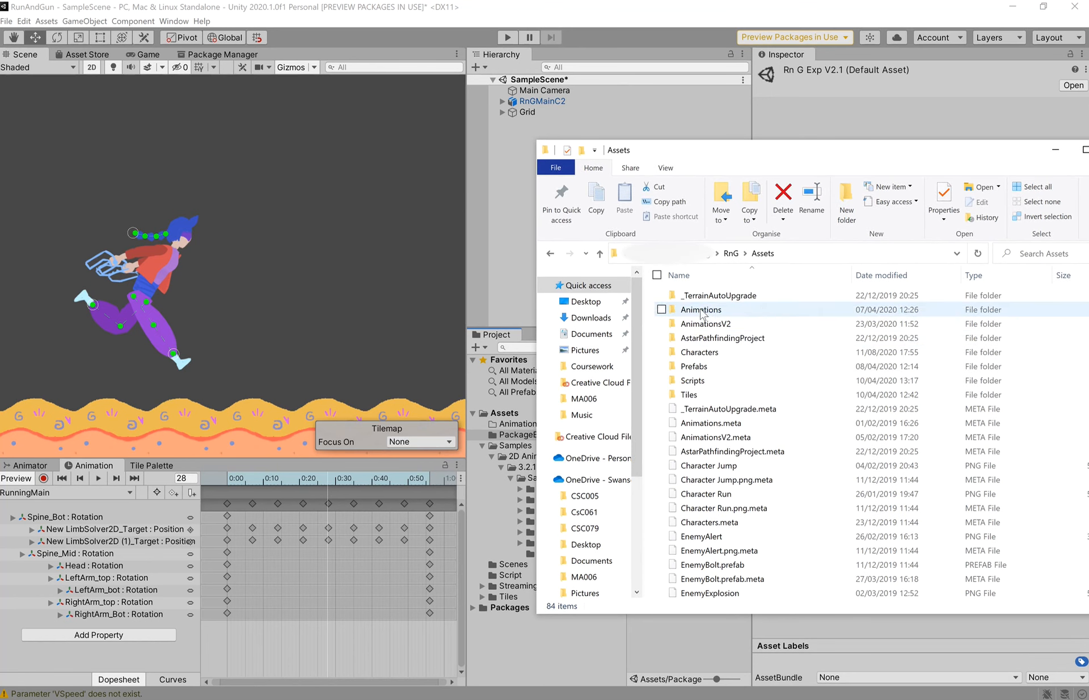
{"action": "double_click", "coordinate": [712, 384]}
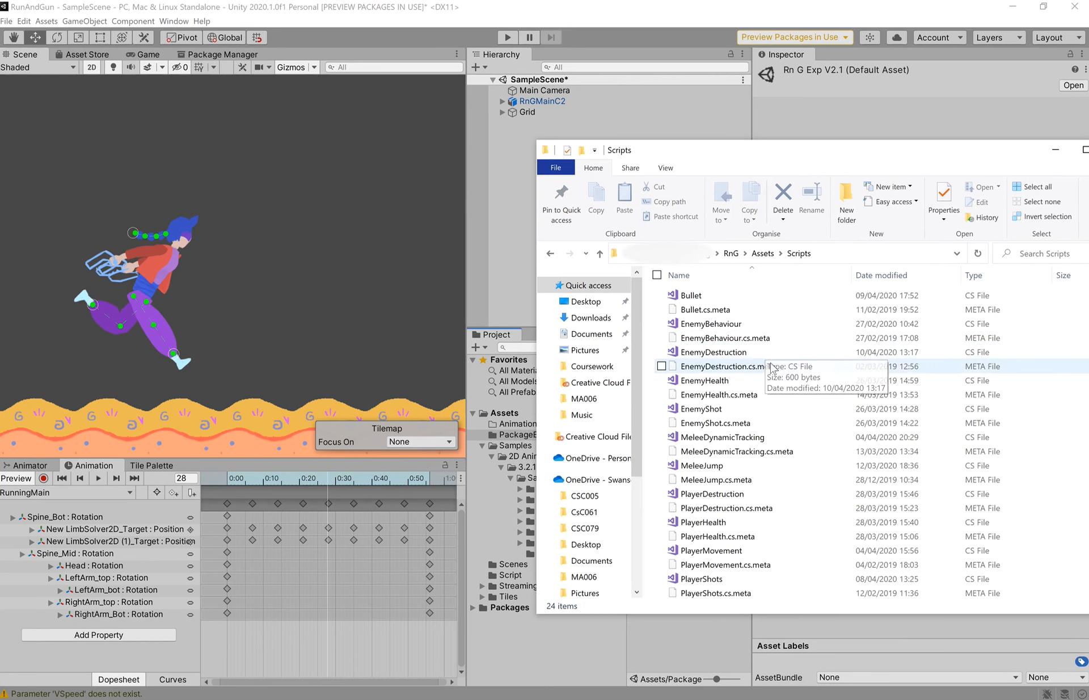
{"action": "scroll", "coordinate": [698, 363], "scroll_direction": "down", "scroll_amount": 1}
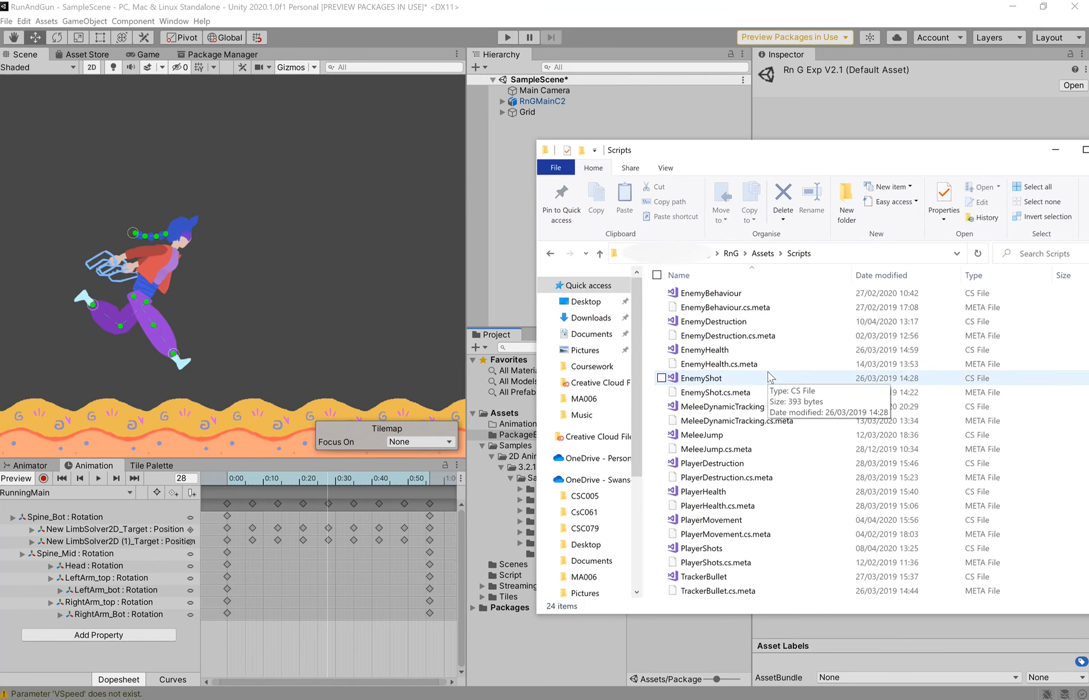
{"action": "left_click", "coordinate": [703, 577]}
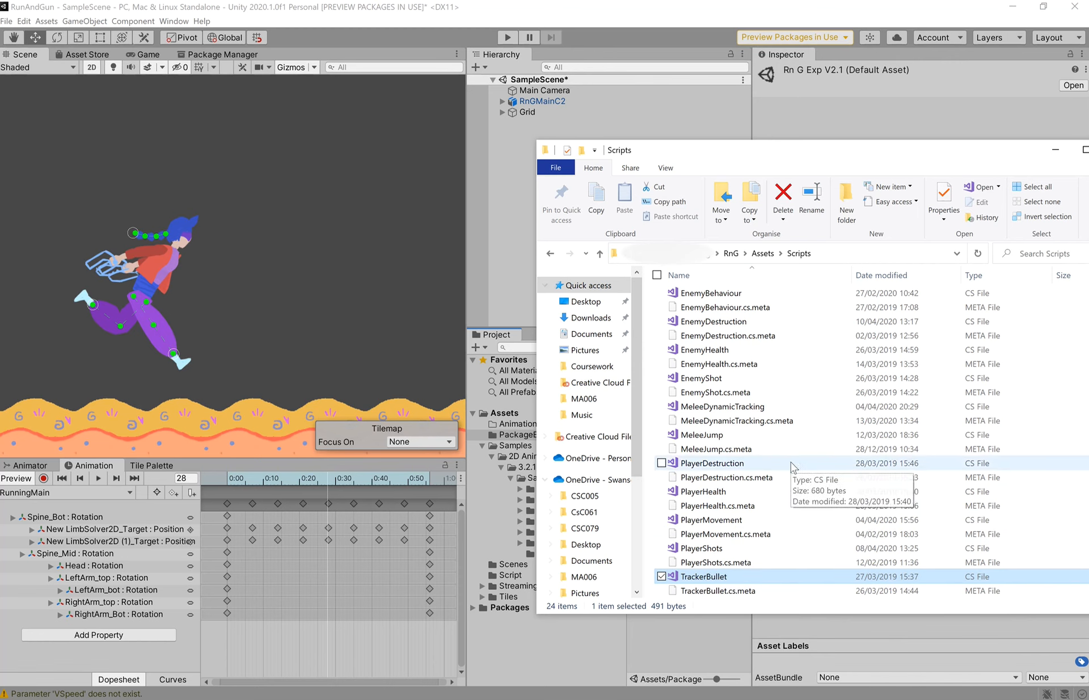
{"action": "scroll", "coordinate": [790, 474], "scroll_direction": "up", "scroll_amount": 1}
{"action": "scroll", "coordinate": [746, 408], "scroll_direction": "down", "scroll_amount": 1}
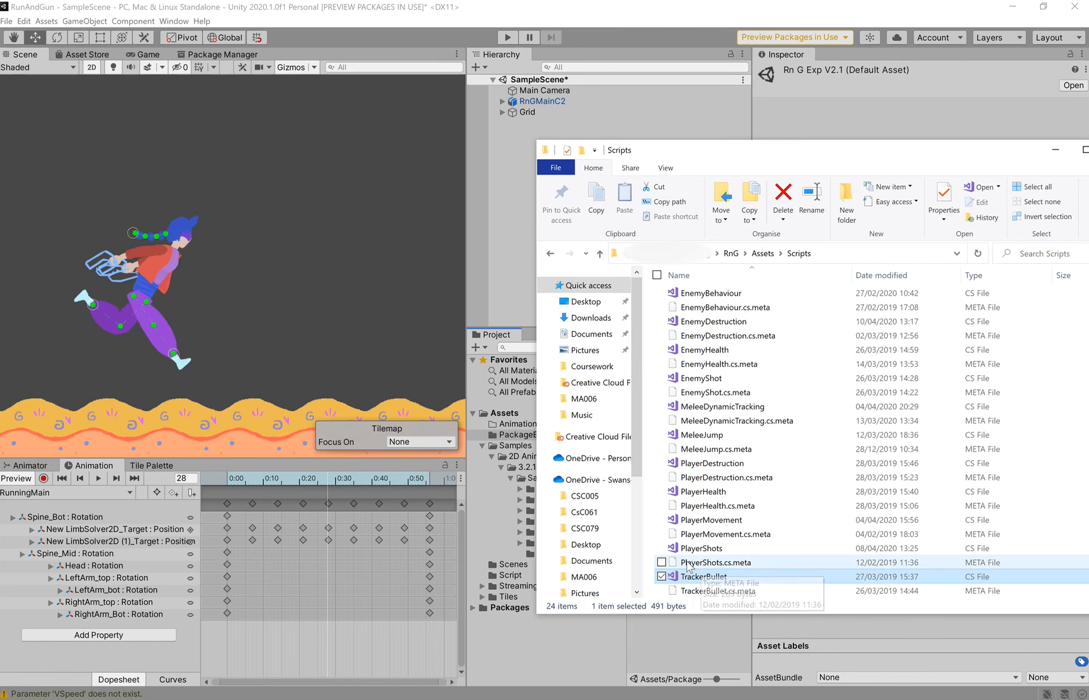
- Drag the PlayerShots script from Explorer into Unity's Assets as PlayerShots.cs
{"action": "left_click_drag", "start_coordinate": [761, 149], "coordinate": [1014, 151]}
{"action": "left_click_drag", "start_coordinate": [959, 549], "coordinate": [515, 431]}
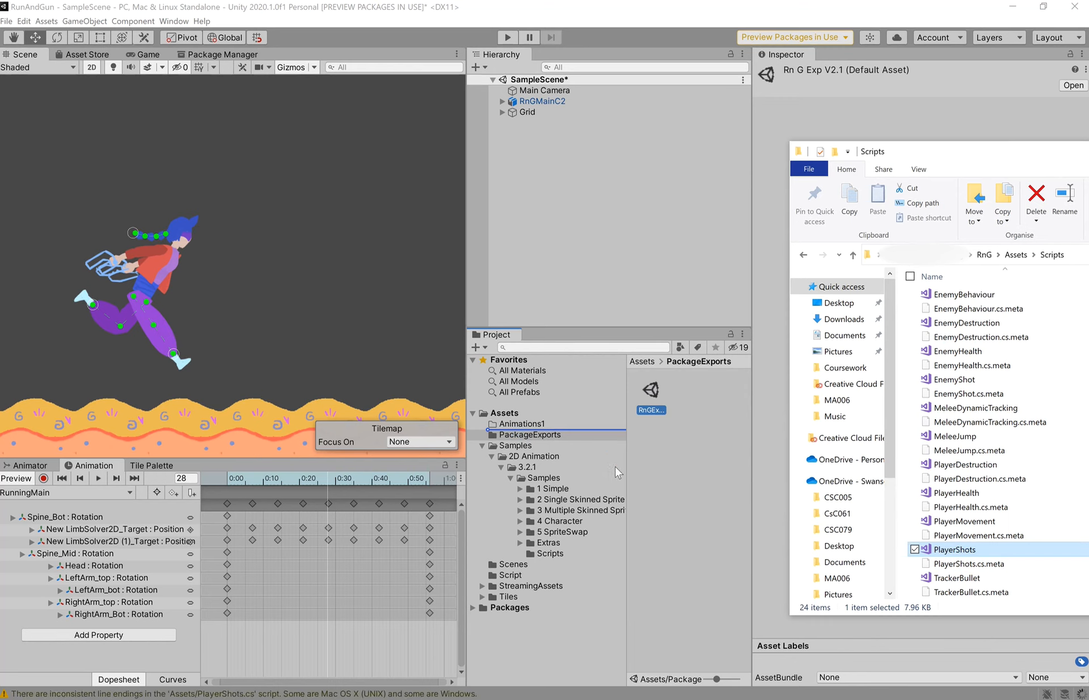